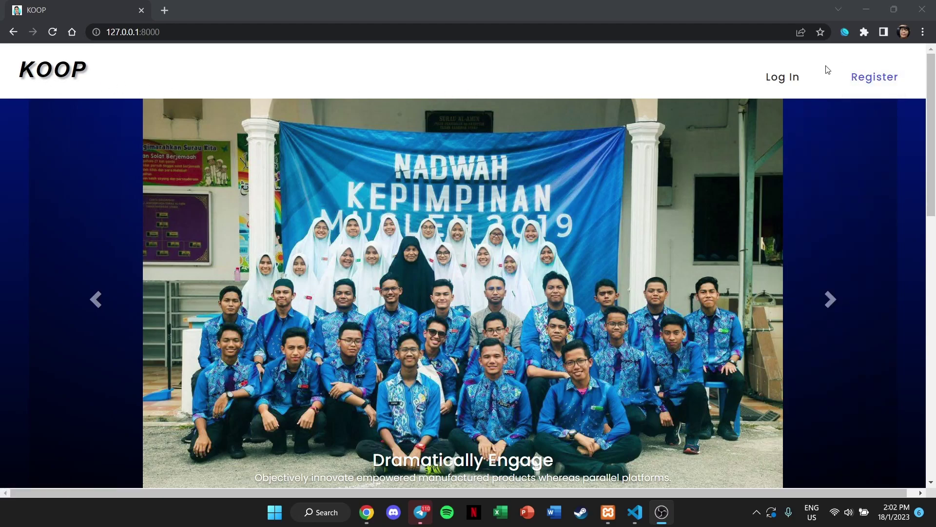
# Step: Cycle through the home page banner slides, ending back on the Dramatically Engage slide
pyautogui.scroll(-1, 731, 68)
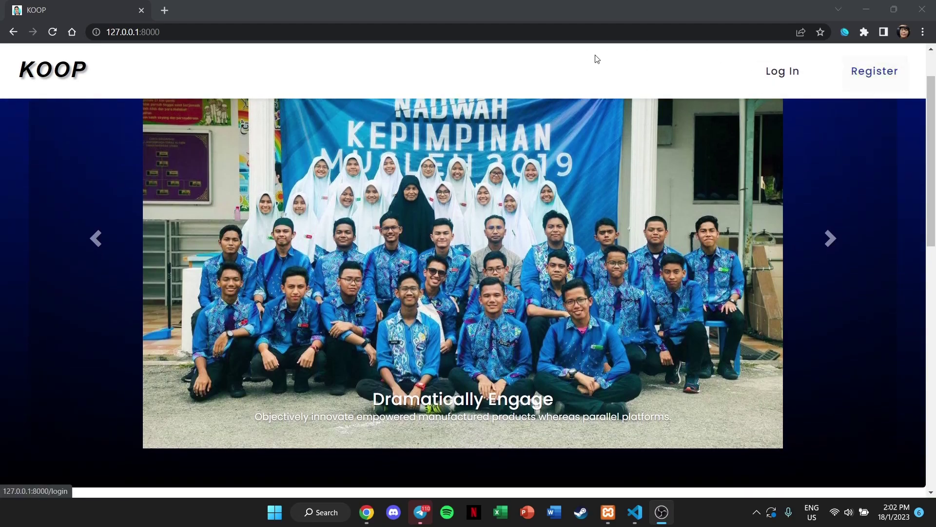
pyautogui.scroll(-2, 14, 73)
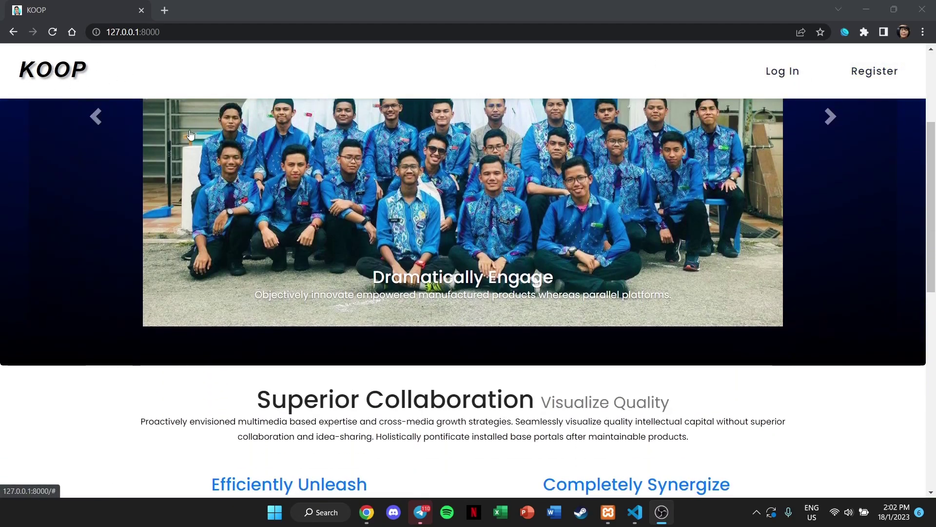
pyautogui.scroll(3, 445, 191)
pyautogui.click(868, 295)
pyautogui.click(868, 299)
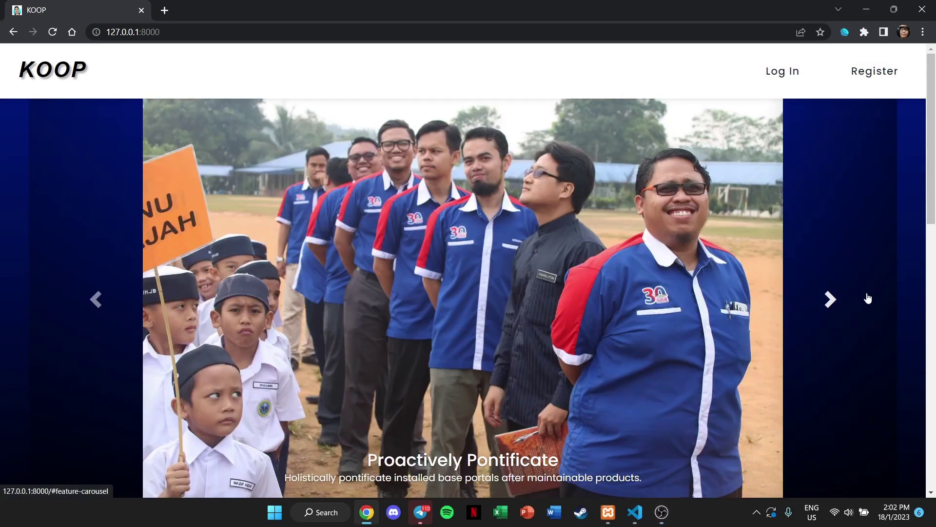
pyautogui.click(868, 299)
pyautogui.click(868, 298)
pyautogui.click(868, 298)
pyautogui.click(867, 297)
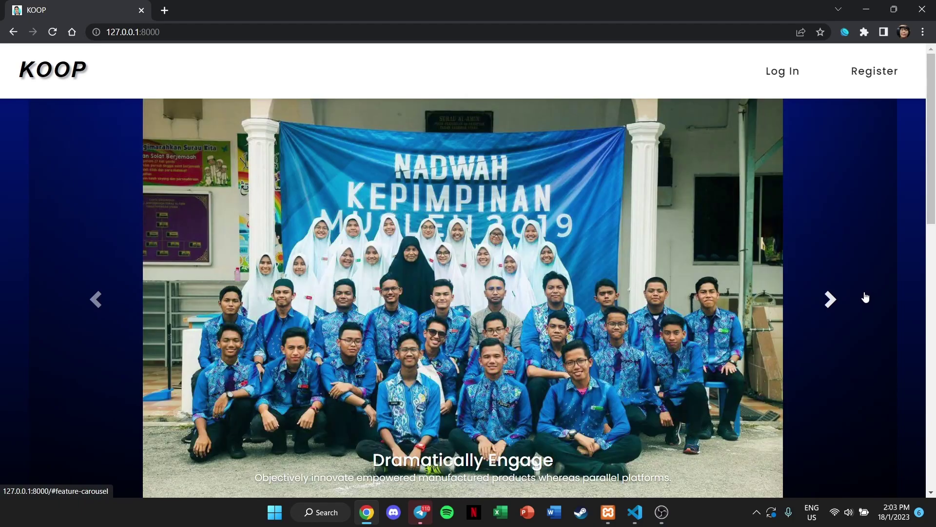
# Step: Select the banner caption text, then advance to the Efficiently Unleash slide and select its caption
pyautogui.scroll(-3, 856, 288)
pyautogui.scroll(3, 774, 227)
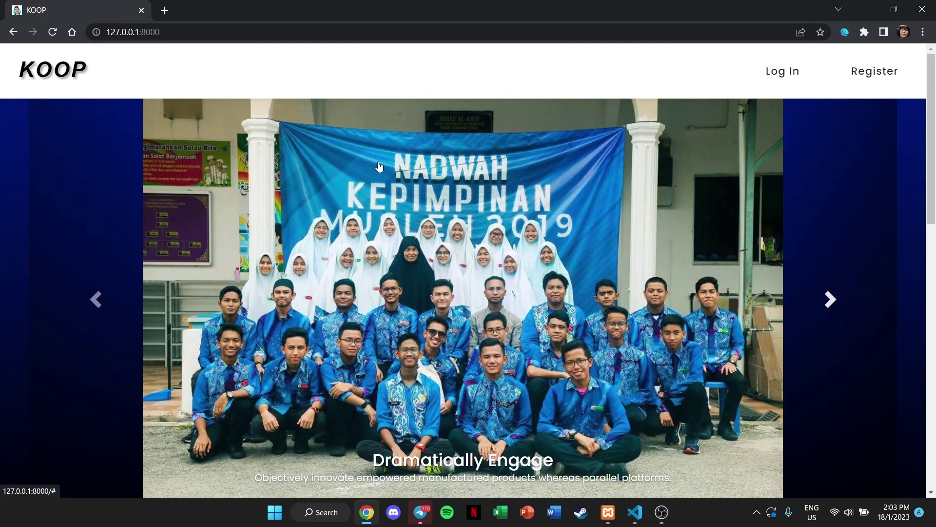
pyautogui.scroll(-1, 326, 401)
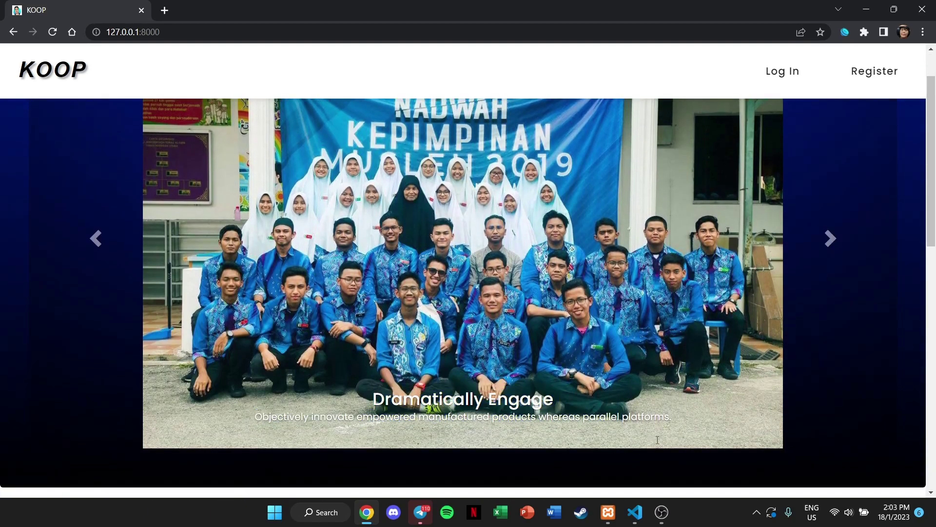
pyautogui.moveTo(657, 440); pyautogui.dragTo(793, 277)
pyautogui.click(846, 266)
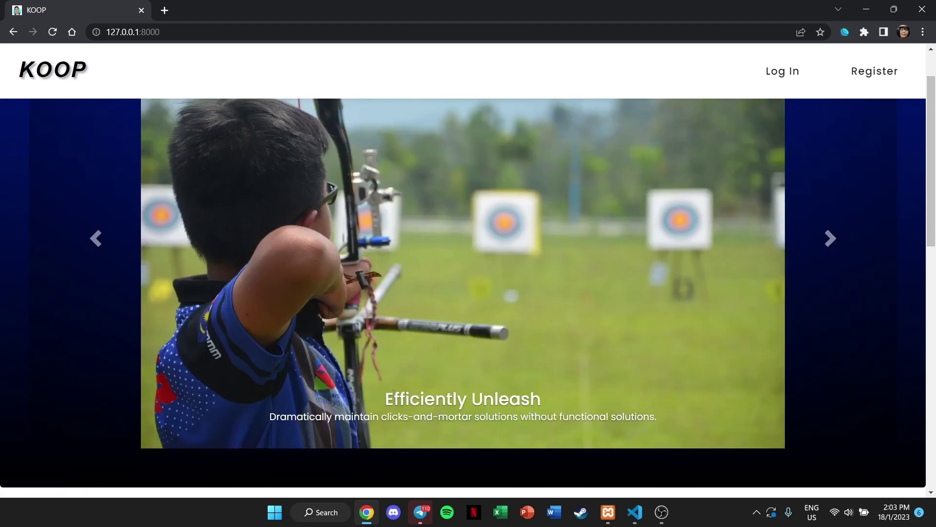
pyautogui.moveTo(394, 392); pyautogui.dragTo(618, 410)
pyautogui.moveTo(384, 397); pyautogui.dragTo(663, 419)
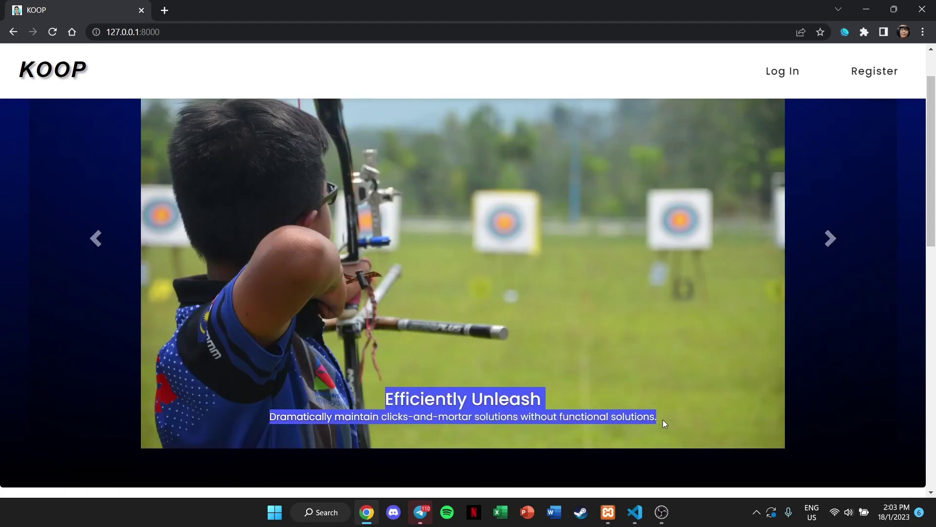
pyautogui.scroll(-6, 763, 354)
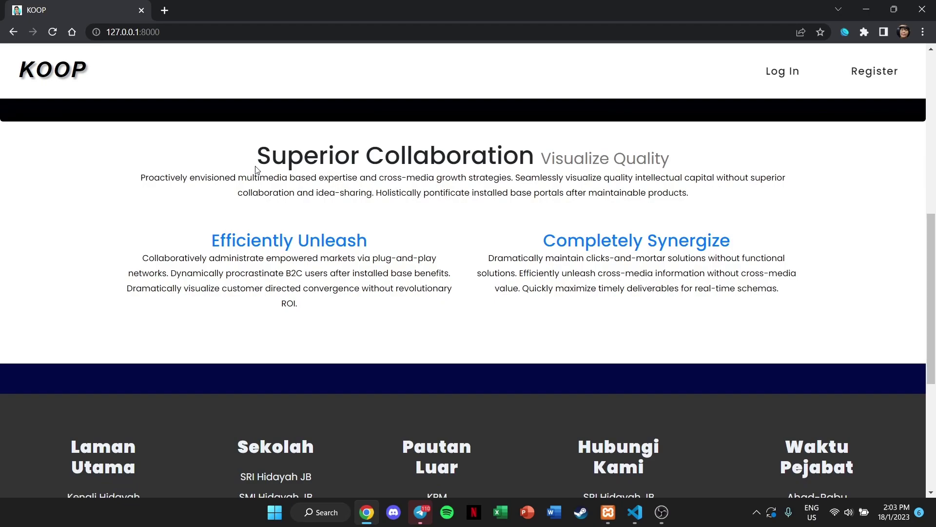
# Step: Highlight the Superior Collaboration section and the Waktu Pejabat office hours column, then return to the top
pyautogui.moveTo(251, 159)
pyautogui.mouseDown()
pyautogui.moveTo(303, 176)
pyautogui.moveTo(693, 198)
pyautogui.mouseUp()
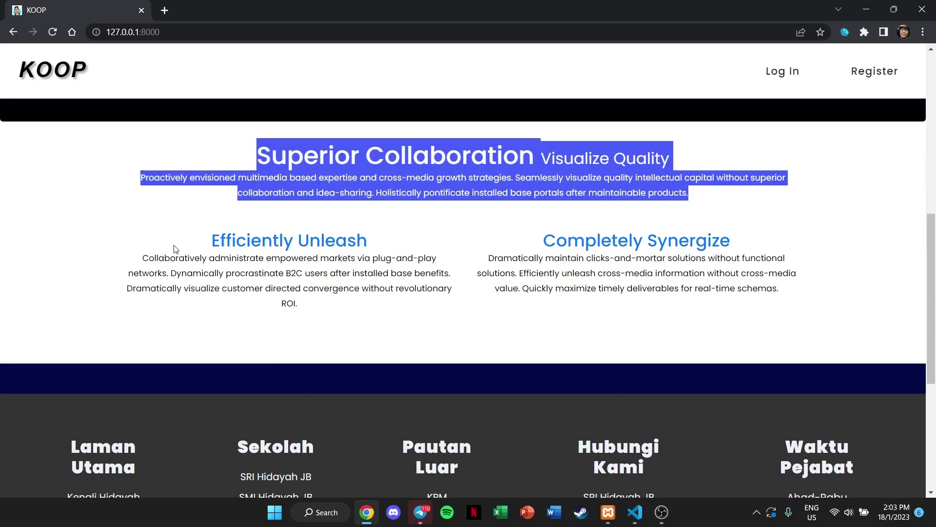
pyautogui.click(825, 301)
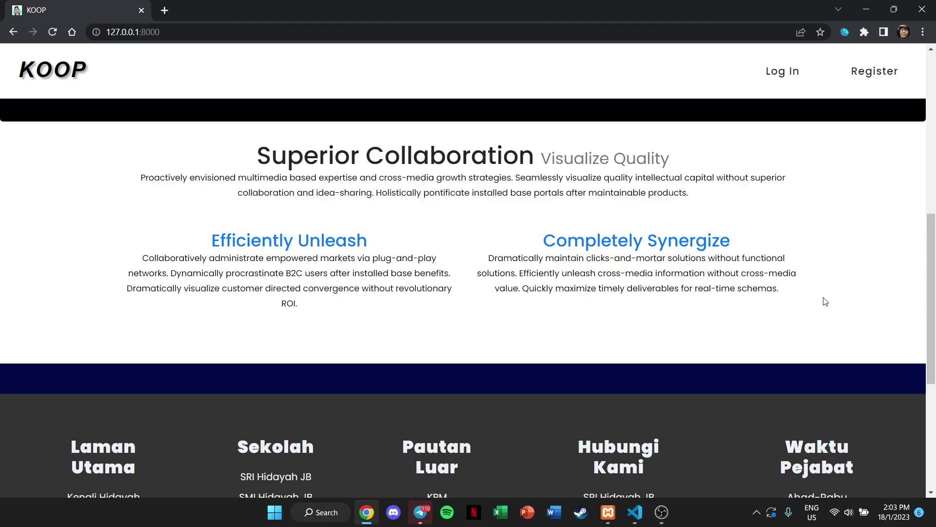
pyautogui.scroll(-5, 309, 309)
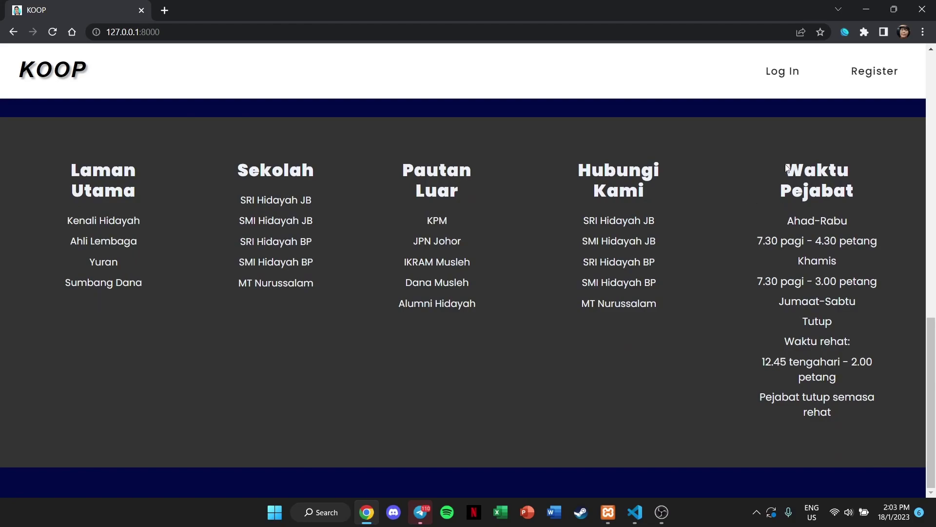
pyautogui.moveTo(779, 161)
pyautogui.mouseDown()
pyautogui.moveTo(852, 283)
pyautogui.moveTo(877, 413)
pyautogui.mouseUp()
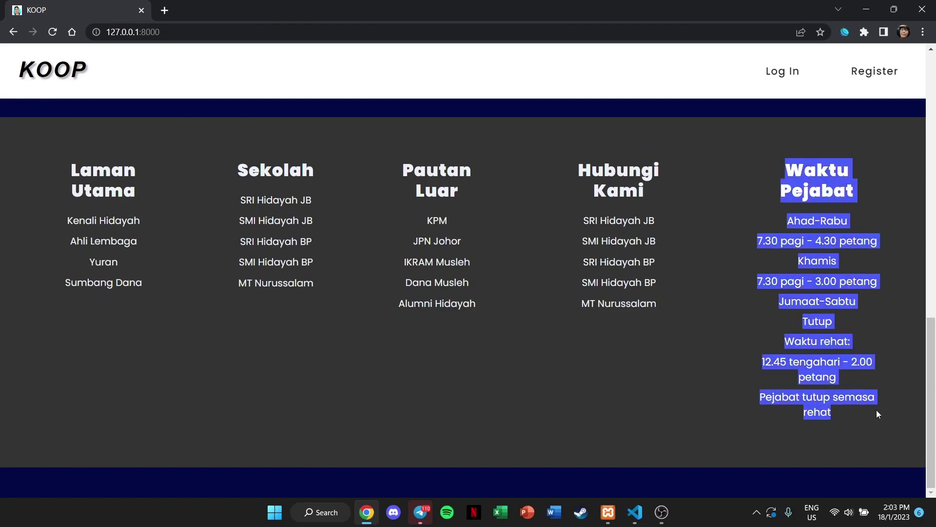
pyautogui.click(680, 371)
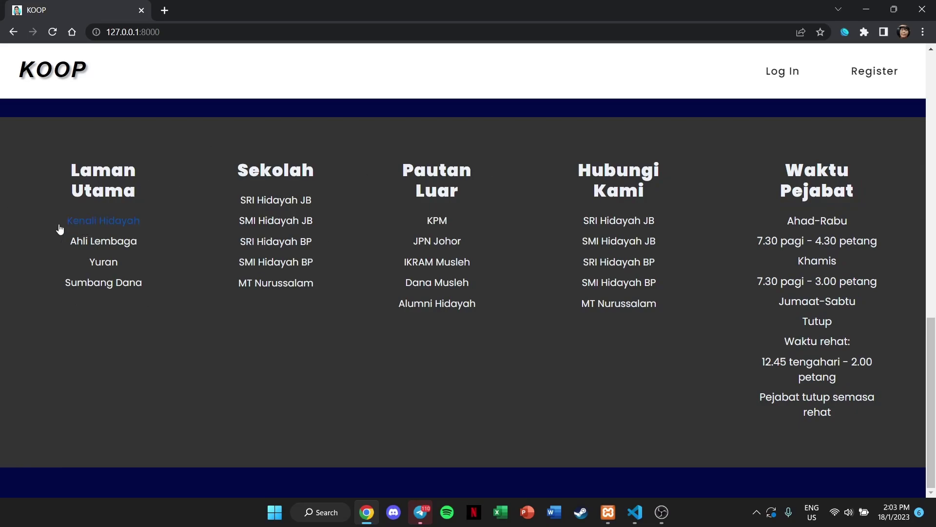
pyautogui.scroll(15, 346, 297)
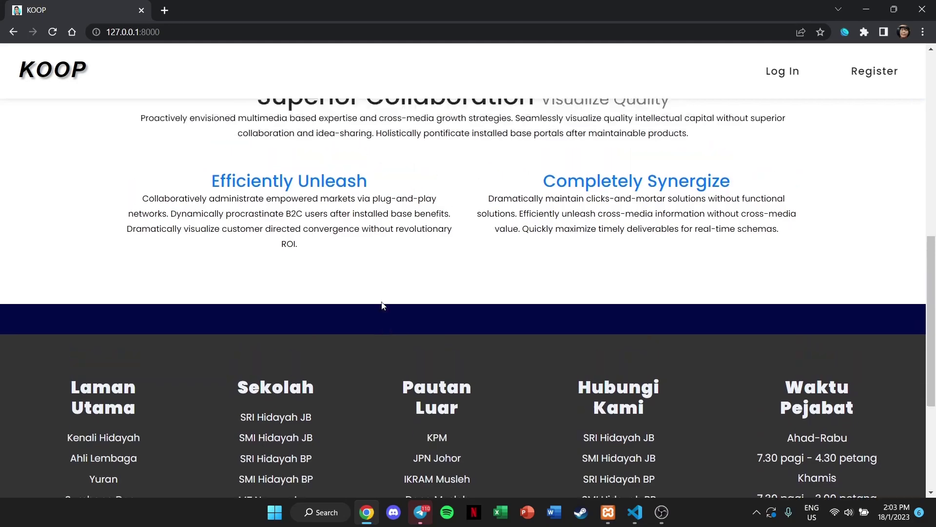
pyautogui.scroll(-15, 382, 301)
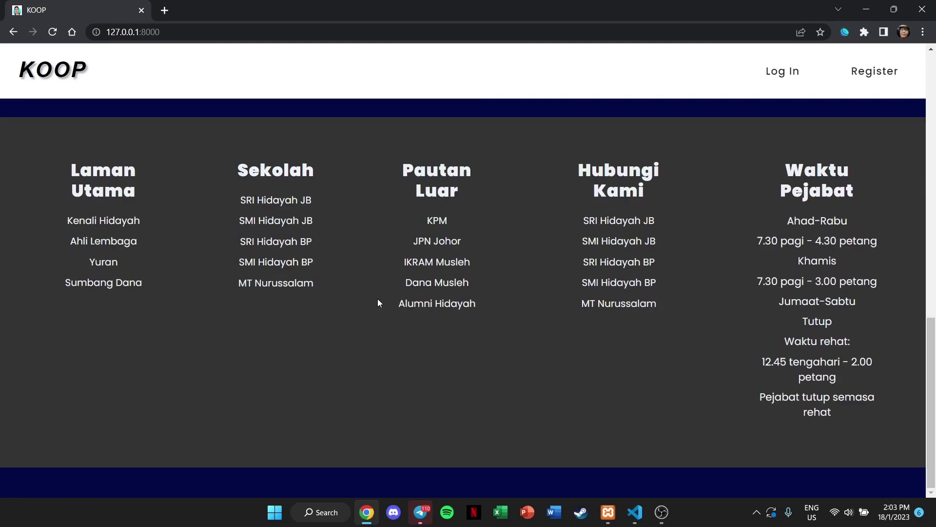
pyautogui.click(60, 84)
pyautogui.click(83, 318)
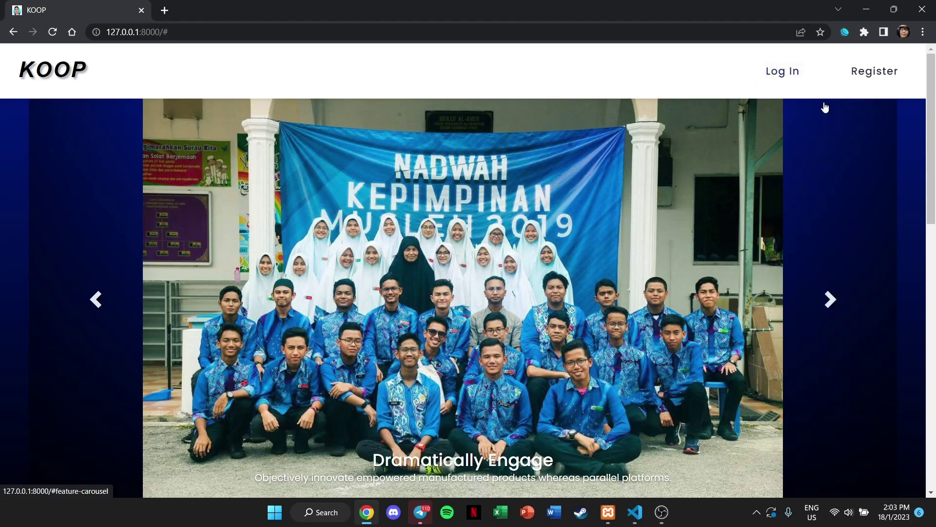
# Step: Visit the Register page, go back, and open the Login Form with the saved student credentials autofilled
pyautogui.click(870, 82)
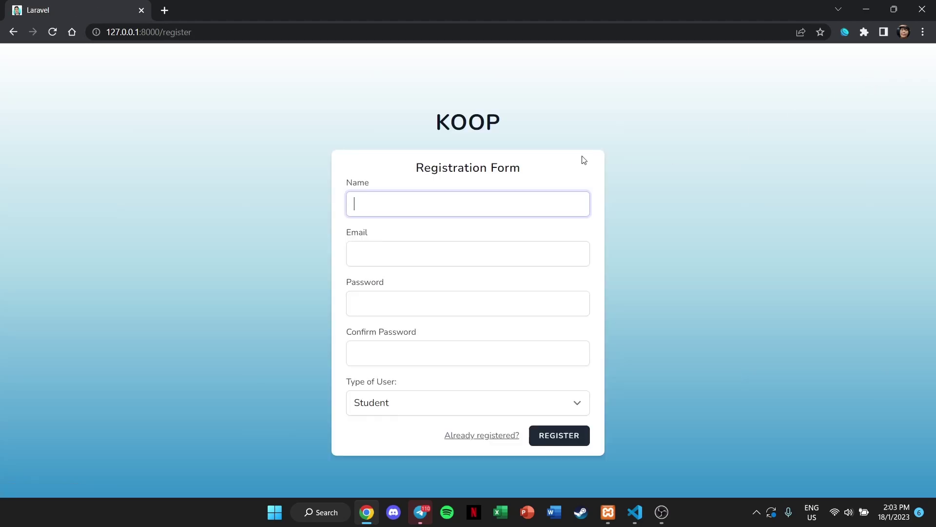
pyautogui.click(13, 32)
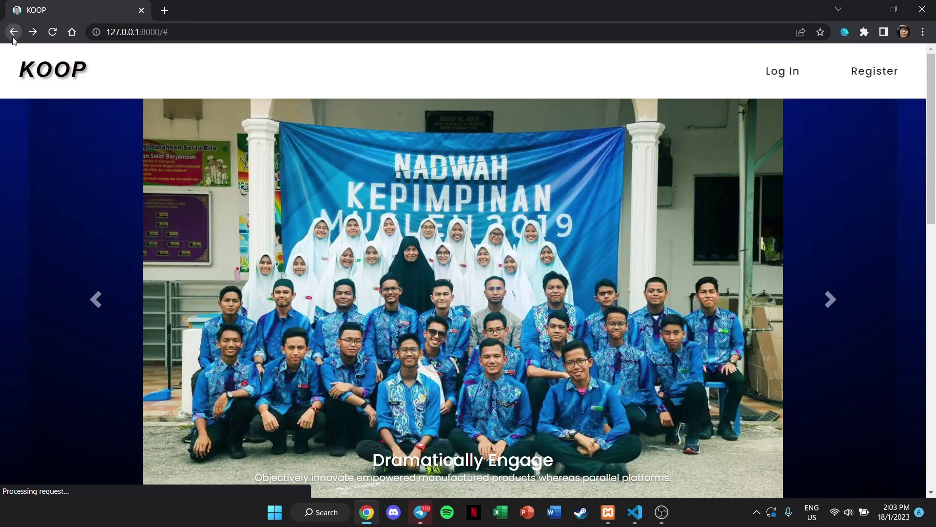
pyautogui.click(795, 72)
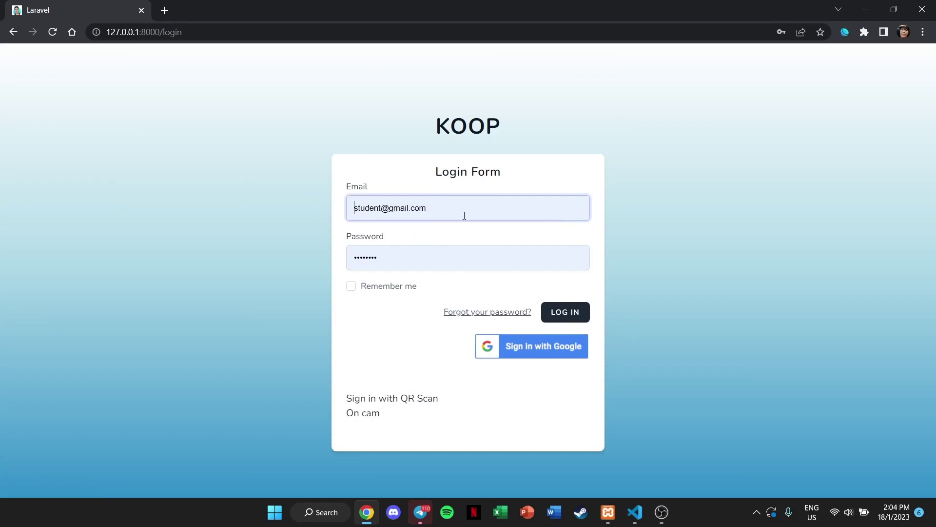
pyautogui.moveTo(464, 211); pyautogui.dragTo(342, 213)
pyautogui.click(385, 240)
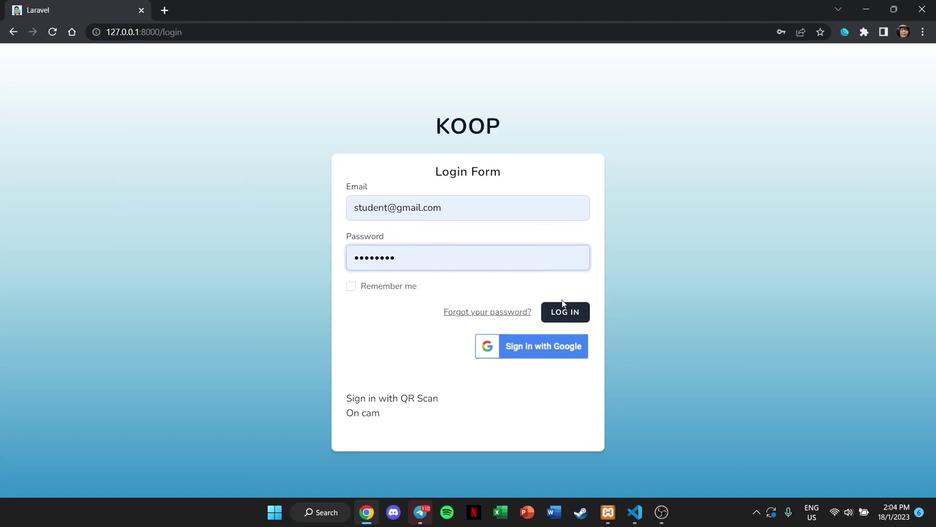
pyautogui.moveTo(477, 204); pyautogui.dragTo(350, 204)
pyautogui.click(394, 249)
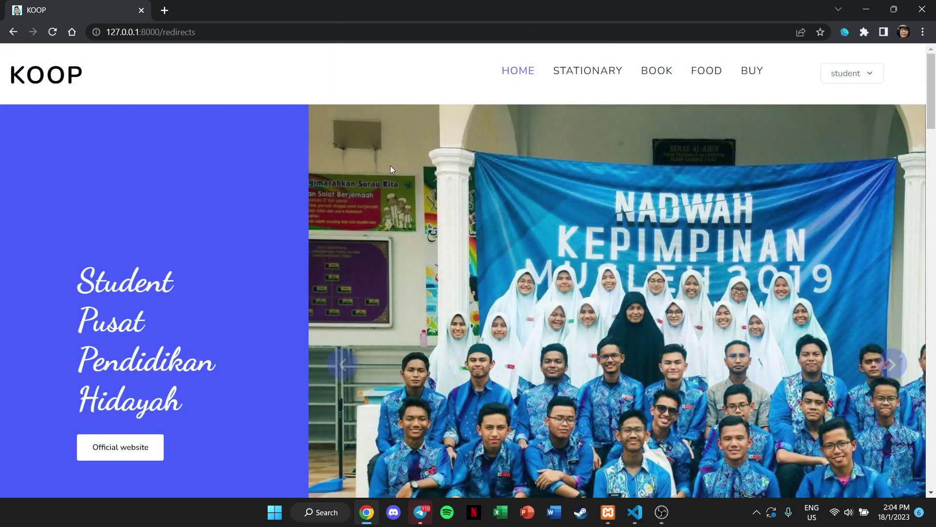
# Step: Advance the student home page banner by two photos
pyautogui.scroll(-5, 185, 111)
pyautogui.scroll(4, 519, 190)
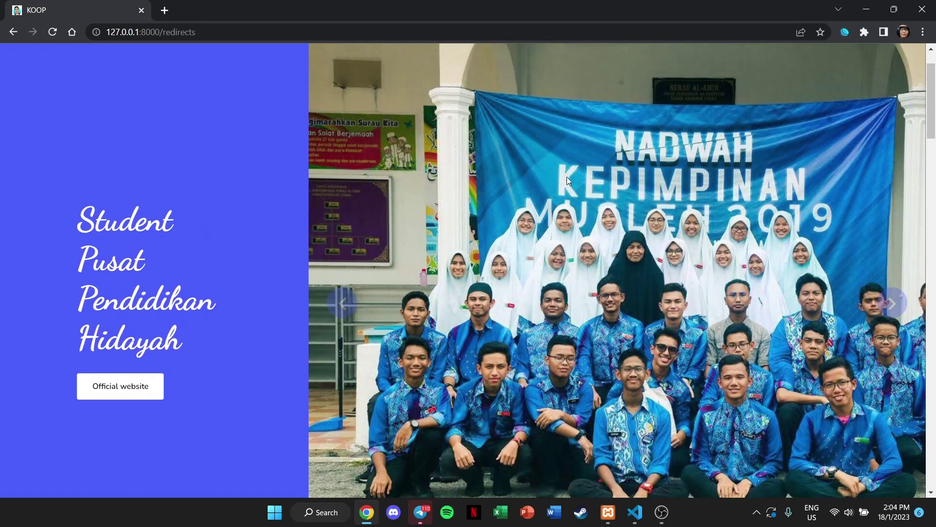
pyautogui.scroll(-1, 641, 207)
pyautogui.click(897, 248)
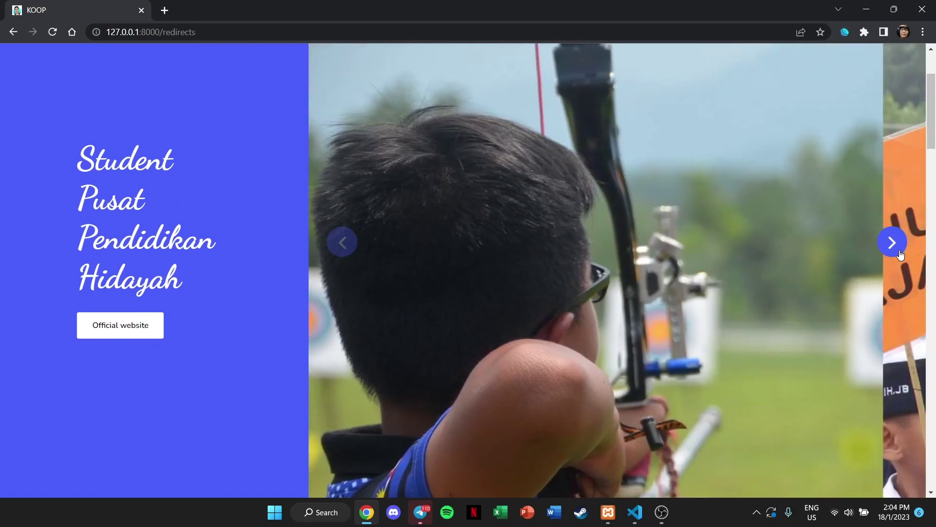
pyautogui.click(899, 253)
# Step: Scroll down past the stationery, books and foods listings to the Buy section
pyautogui.scroll(-10, 652, 204)
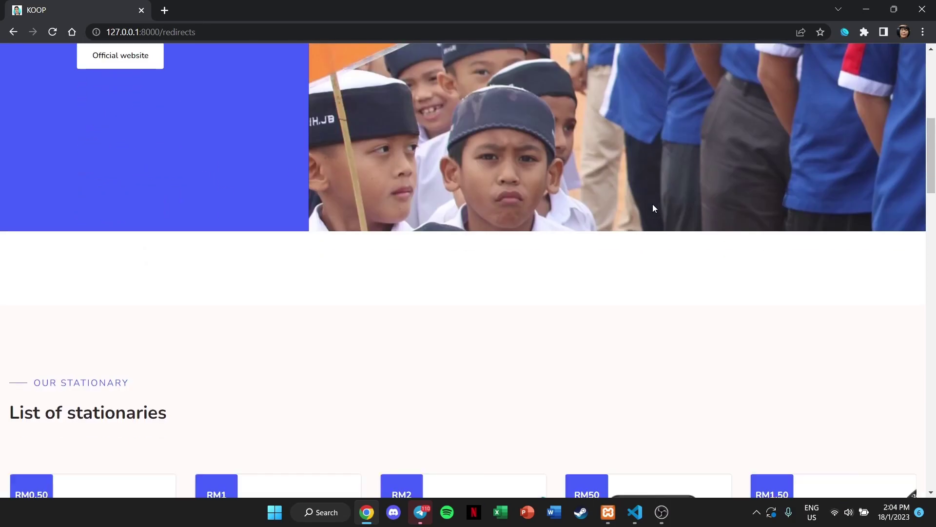
pyautogui.scroll(1, 147, 210)
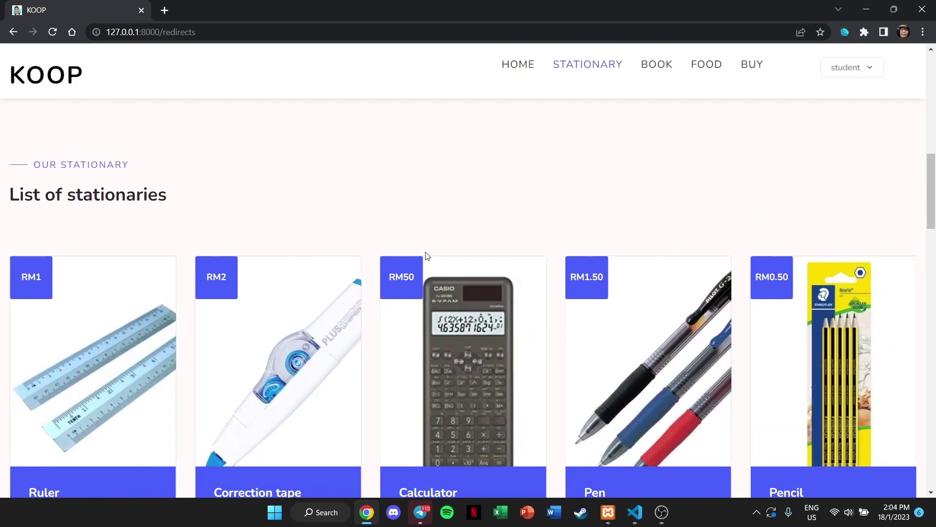
pyautogui.scroll(-2, 561, 273)
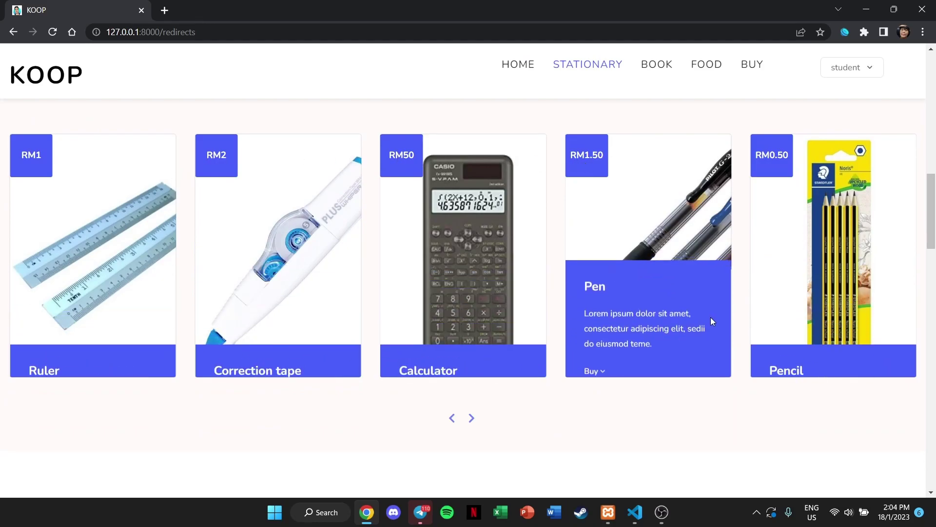
pyautogui.scroll(-3, 552, 252)
pyautogui.scroll(-8, 552, 252)
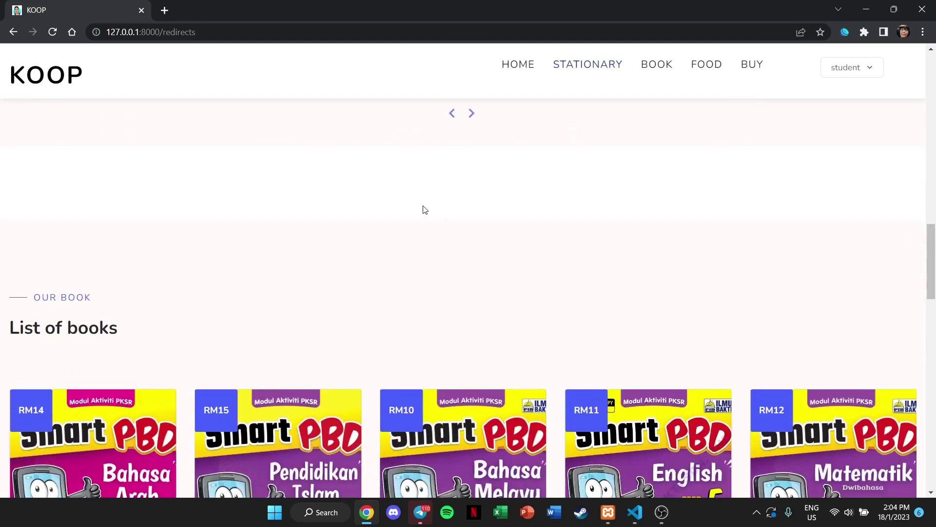
pyautogui.scroll(-12, 193, 159)
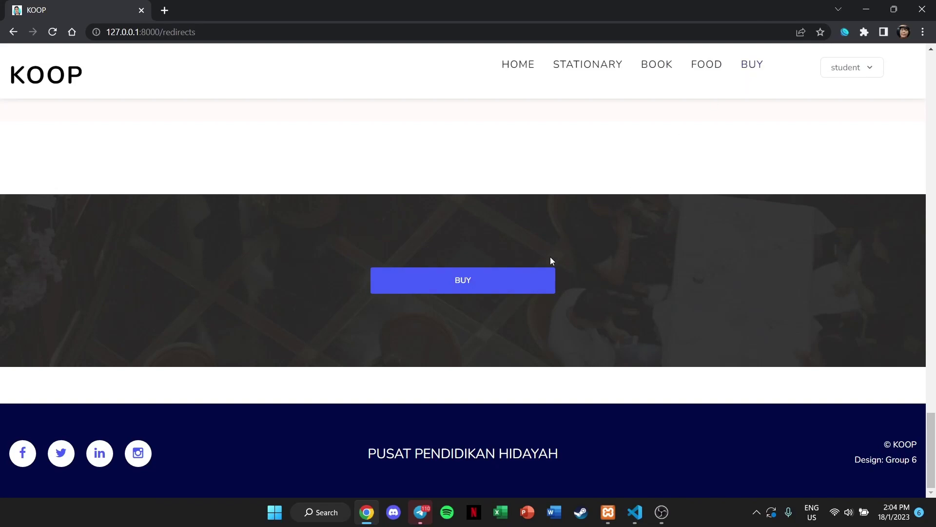
# Step: Open the buy records list and view the Pen buy record's edit form, then return
pyautogui.click(540, 279)
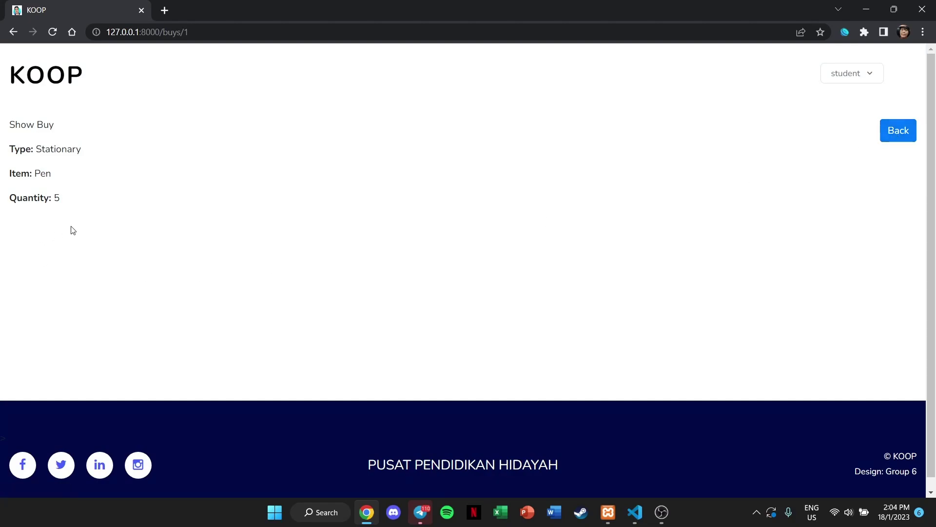
pyautogui.click(904, 139)
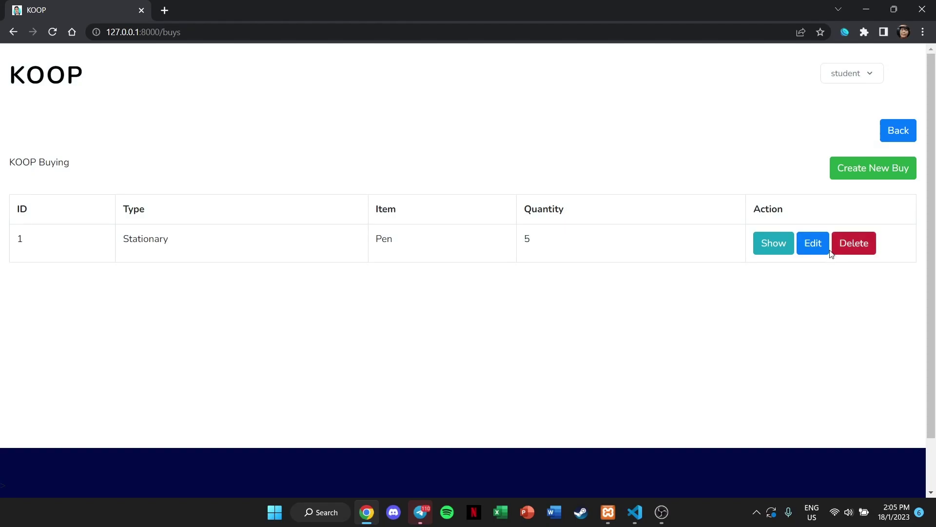
pyautogui.click(819, 244)
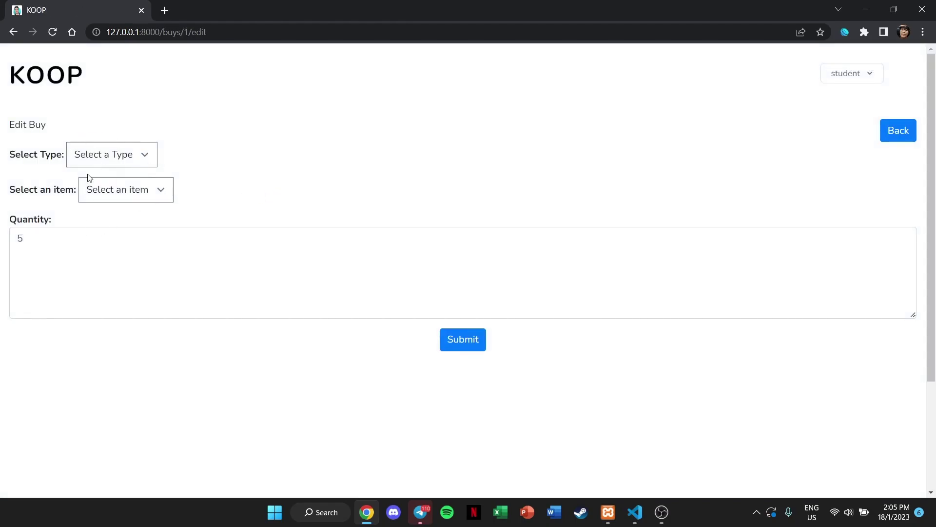
pyautogui.click(13, 32)
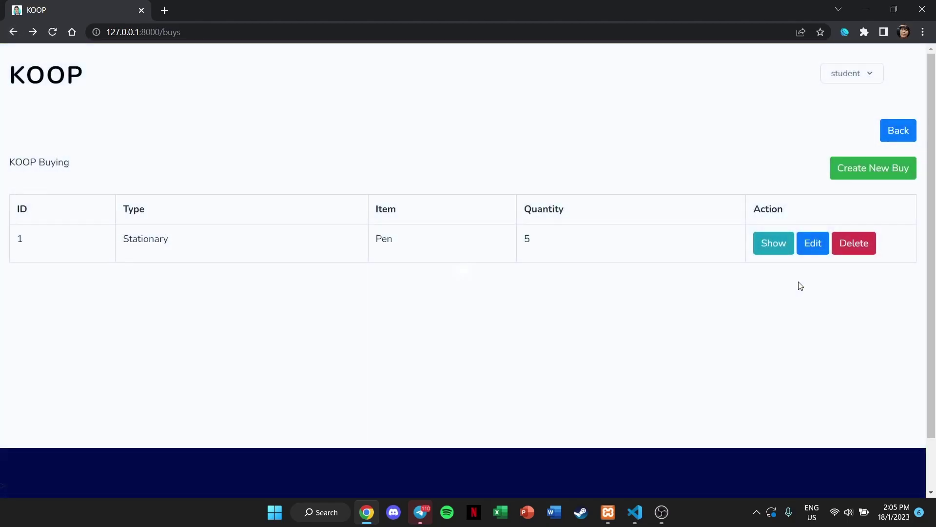
# Step: Delete the Stationary Pen buy record, leaving the list empty with 'Buy deleted successfully'
pyautogui.click(853, 243)
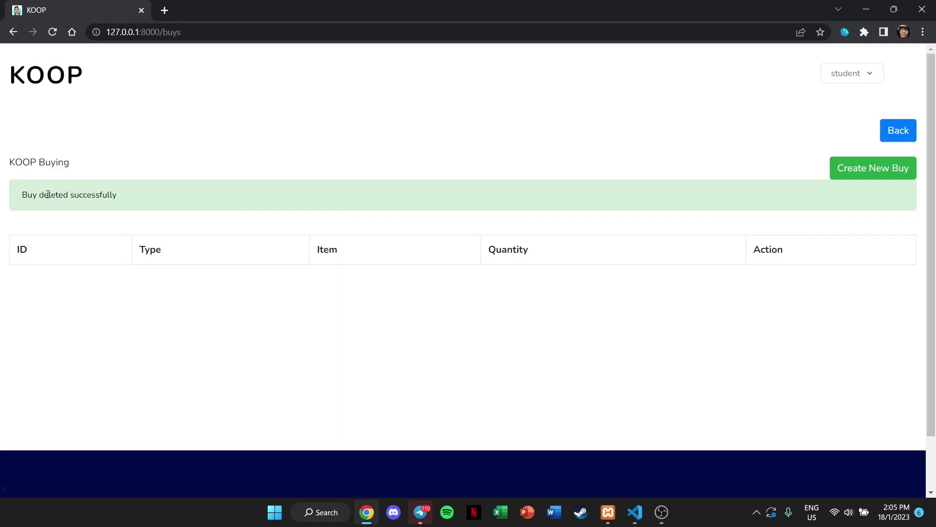
pyautogui.moveTo(127, 194); pyautogui.dragTo(13, 195)
pyautogui.click(127, 201)
pyautogui.scroll(-3, 397, 219)
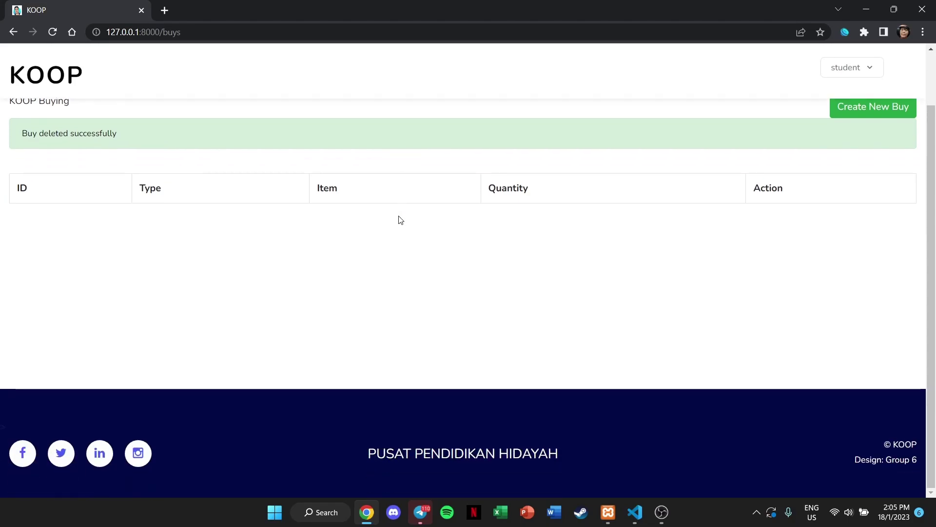
pyautogui.scroll(3, 504, 260)
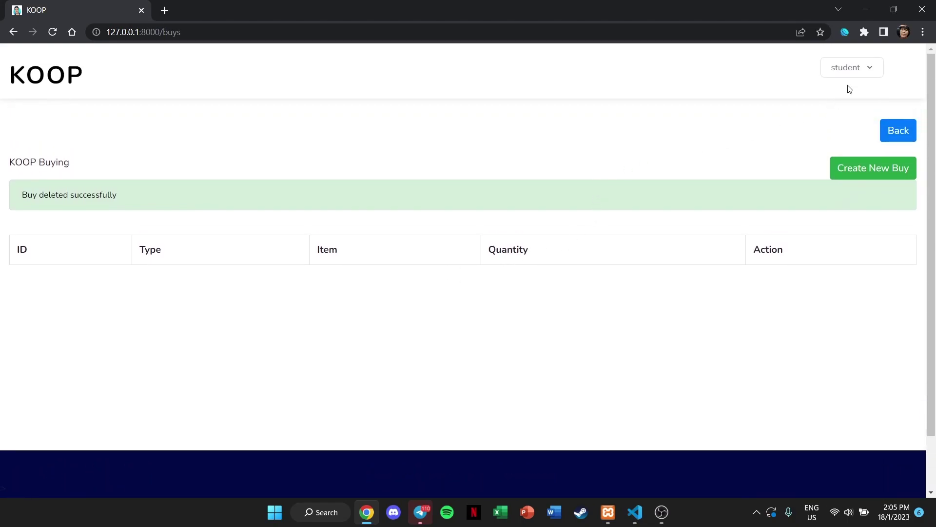
# Step: Log out of the student account and sign in with the seller account's email and password
pyautogui.click(856, 69)
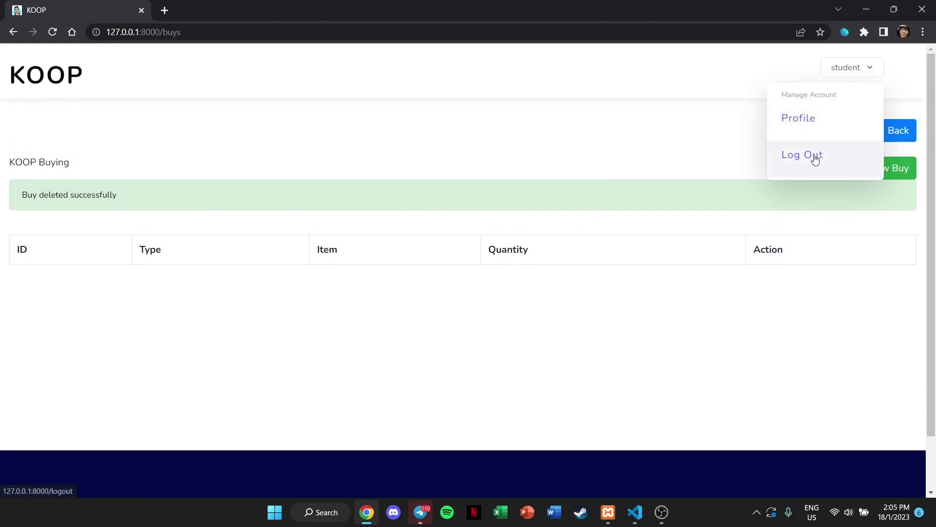
pyautogui.click(813, 155)
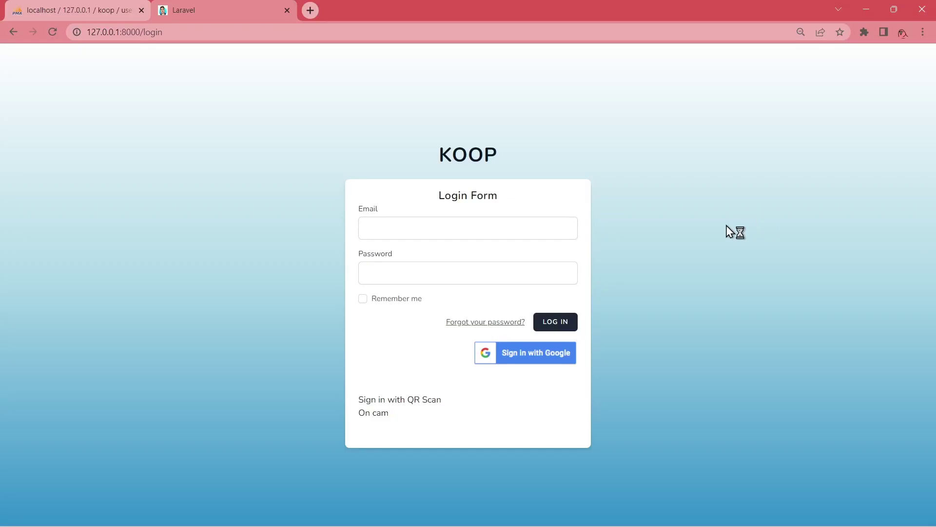
pyautogui.click(469, 231)
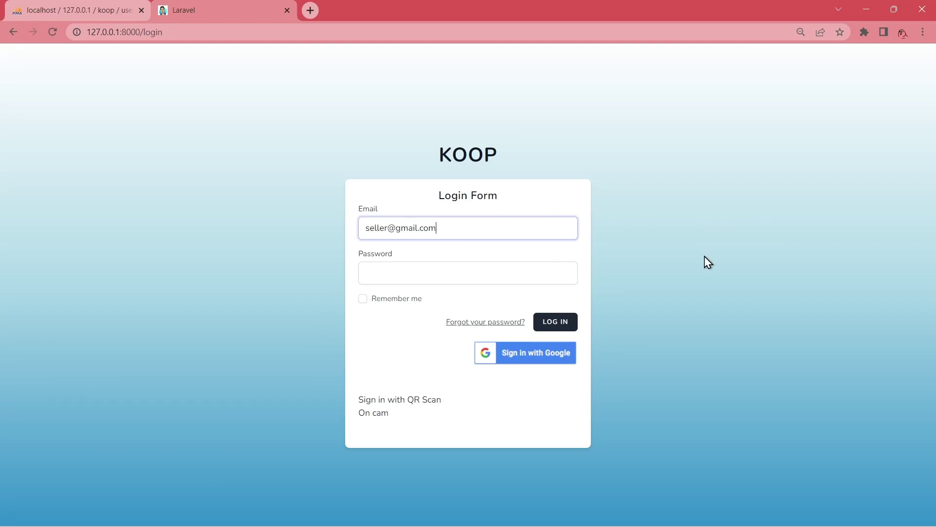
pyautogui.press('Tab')
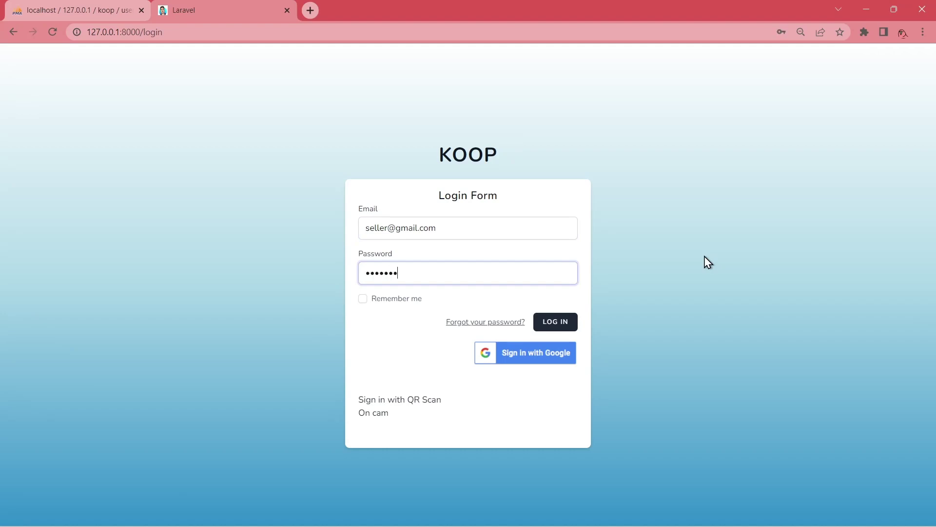
pyautogui.press('Return')
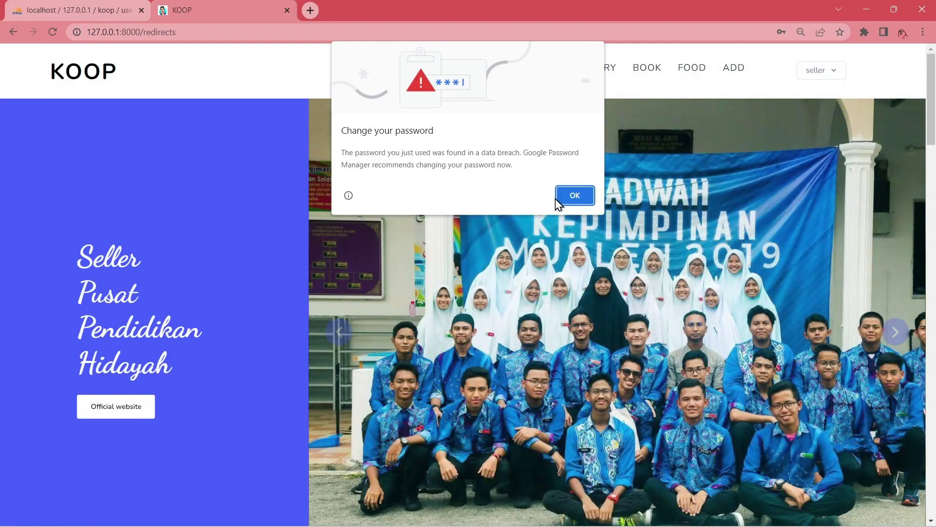
pyautogui.click(557, 200)
# Step: Decline saving the password, visit the Stationary, Book, Food and Add sections, and open the adding page
pyautogui.click(820, 206)
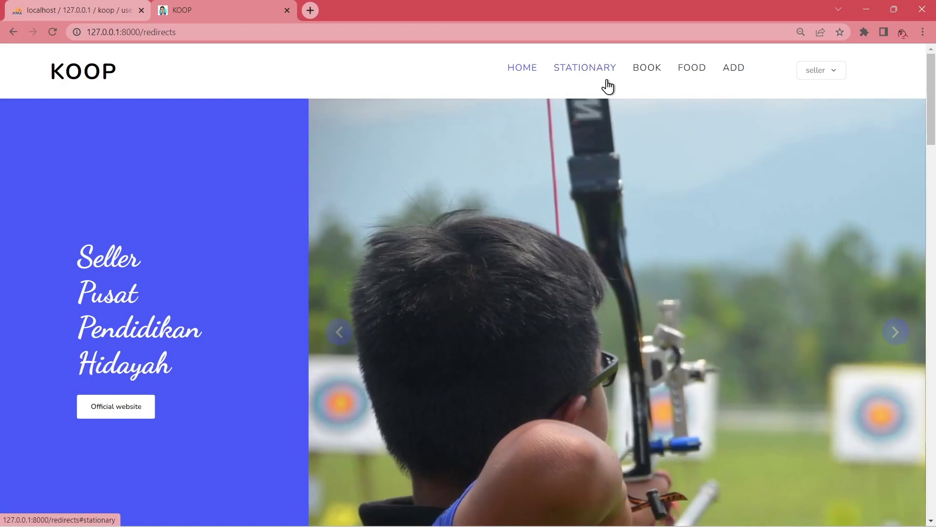
pyautogui.click(606, 82)
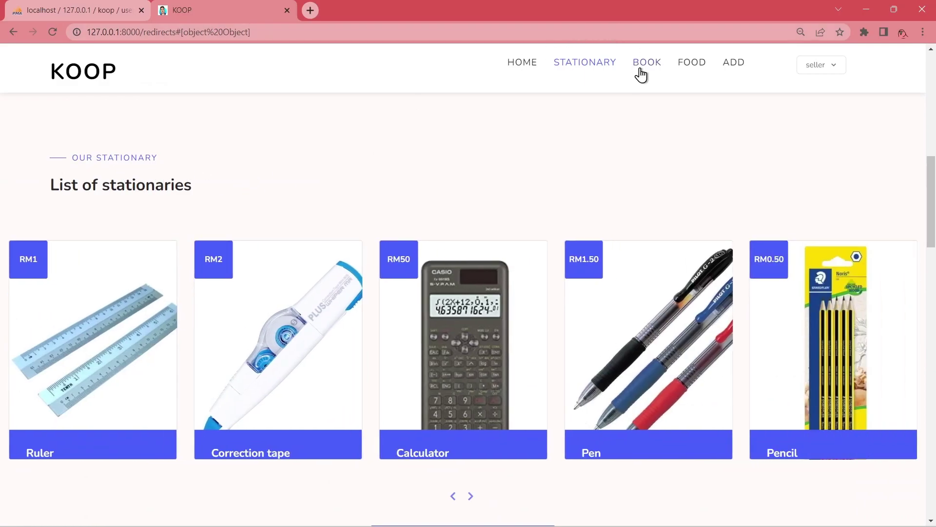
pyautogui.click(639, 69)
pyautogui.click(696, 69)
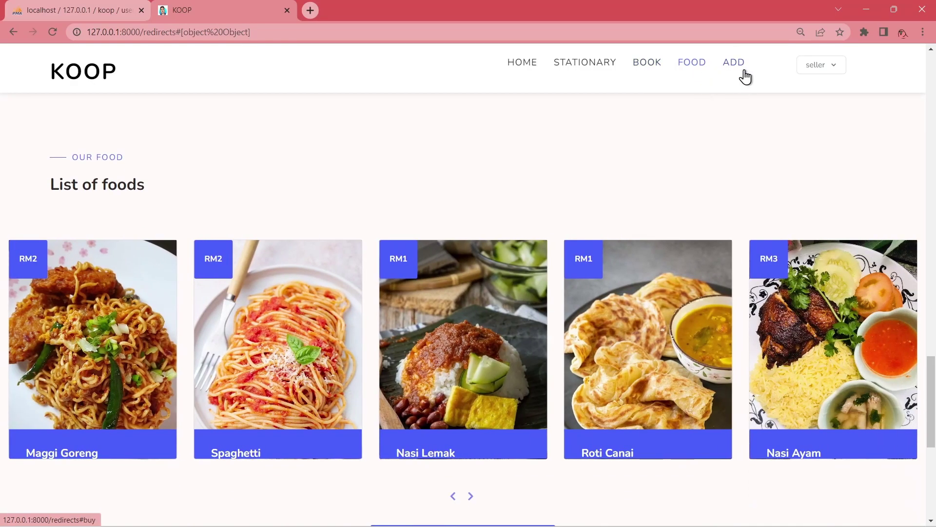
pyautogui.click(738, 66)
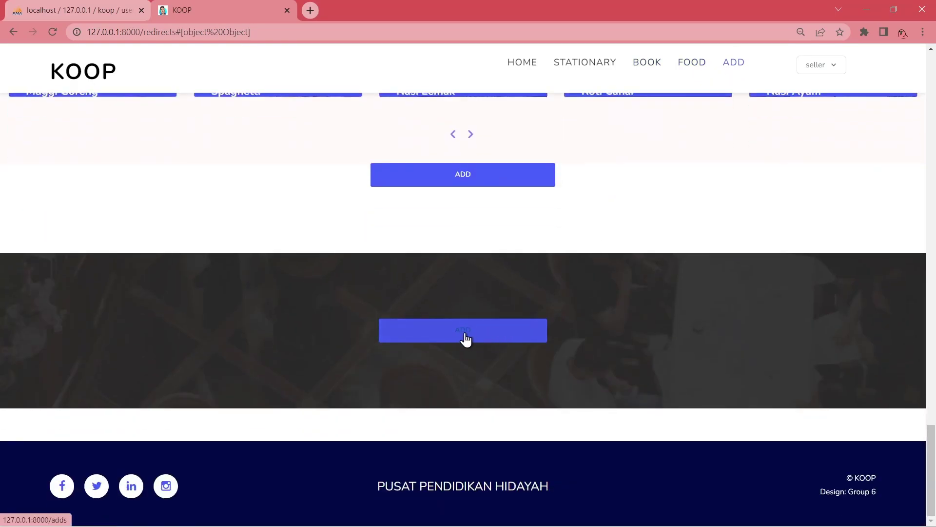
pyautogui.click(463, 338)
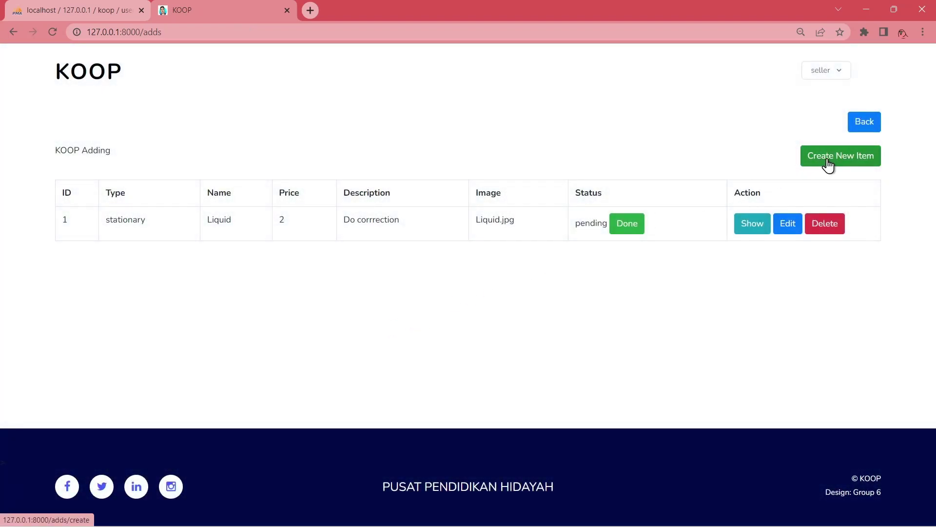
# Step: Create a new Book item 'Bahasa Tamil', price 13, description 'Belajar bahasa tamil.'
pyautogui.click(828, 164)
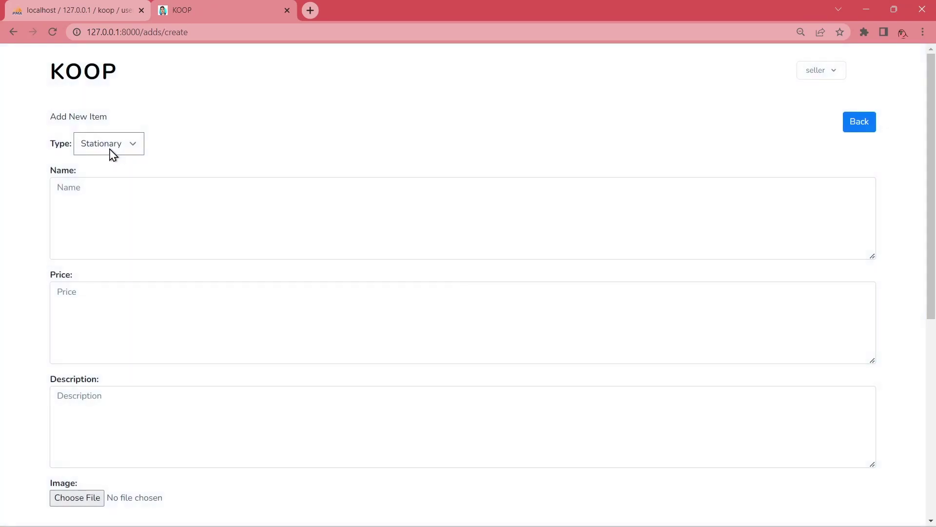
pyautogui.click(114, 149)
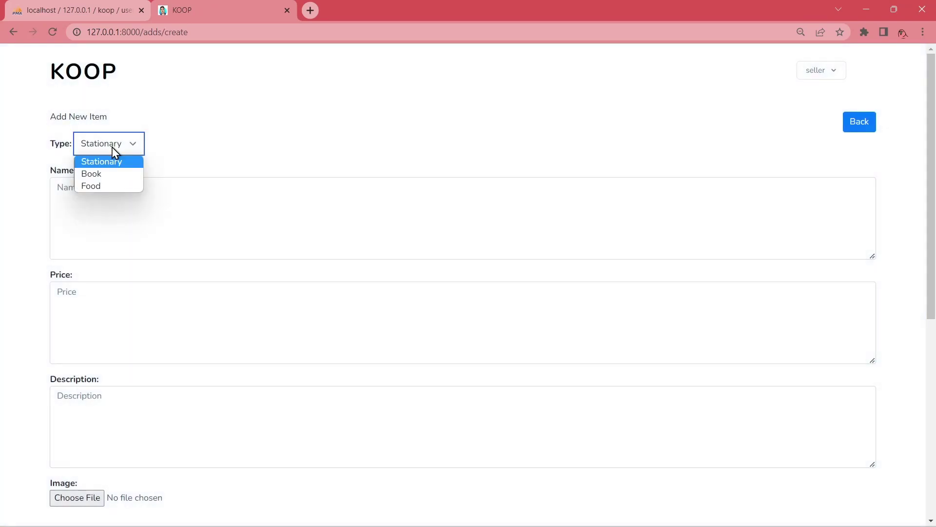
pyautogui.click(127, 174)
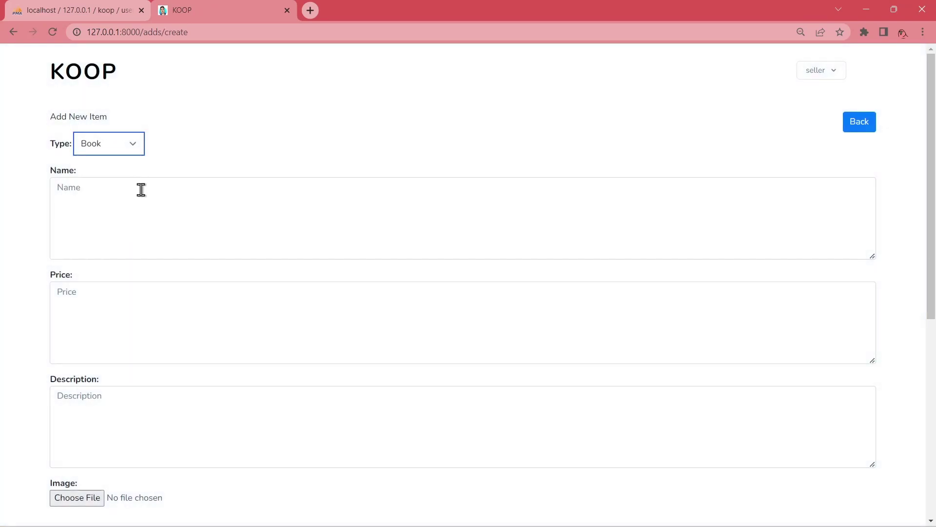
pyautogui.click(195, 186)
pyautogui.write('Bahasa Tamil')
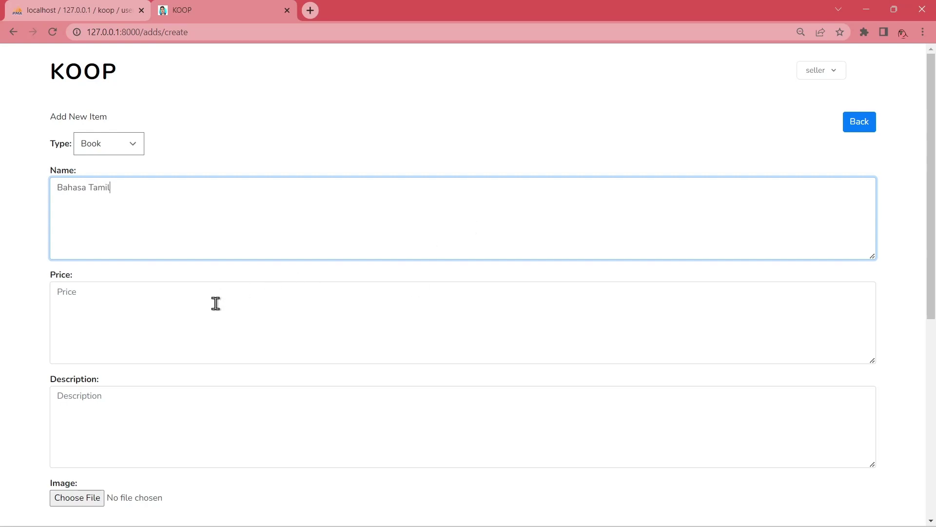
pyautogui.click(218, 301)
pyautogui.write('13')
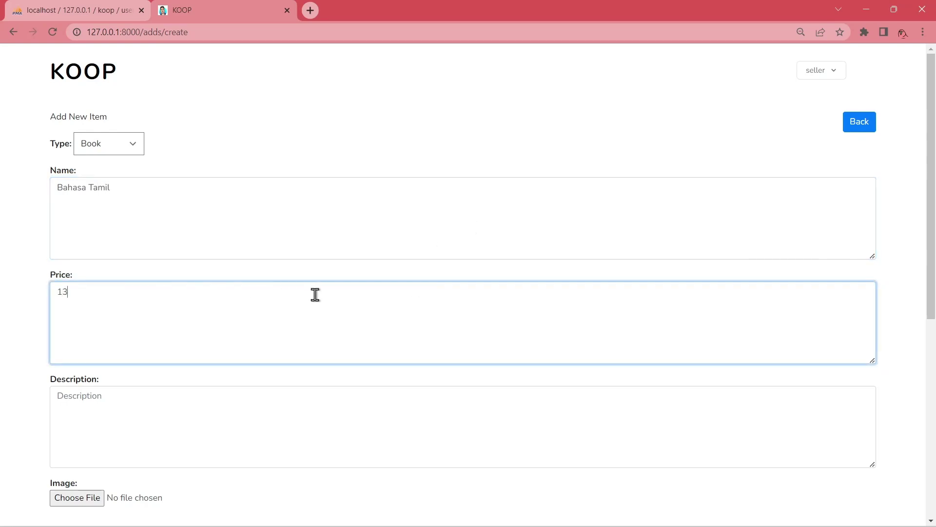
pyautogui.scroll(-2, 315, 294)
pyautogui.click(171, 276)
pyautogui.scroll(1, 338, 286)
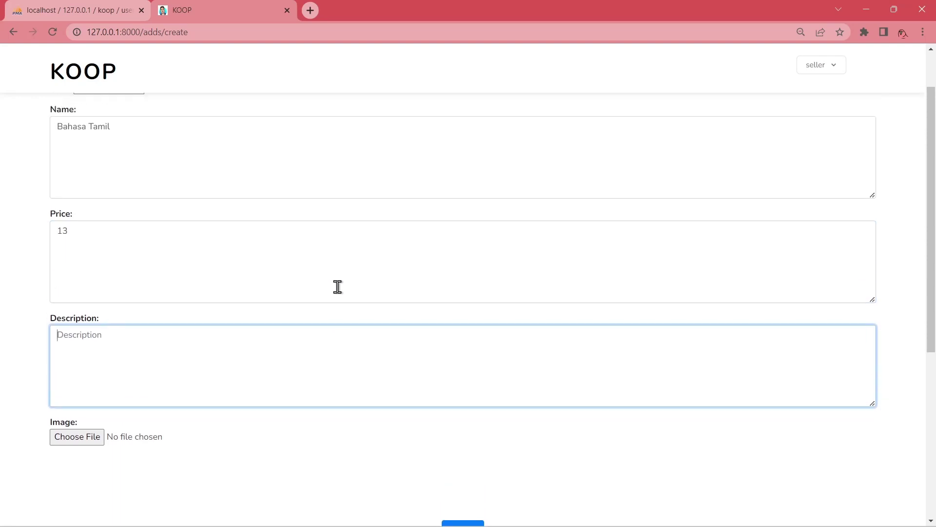
pyautogui.write('Belajar bahasa tamil')
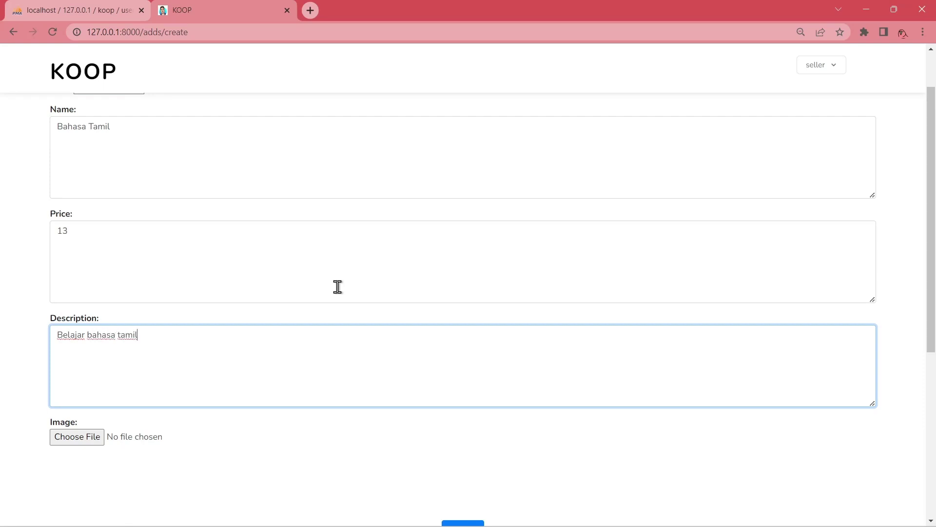
pyautogui.write('.')
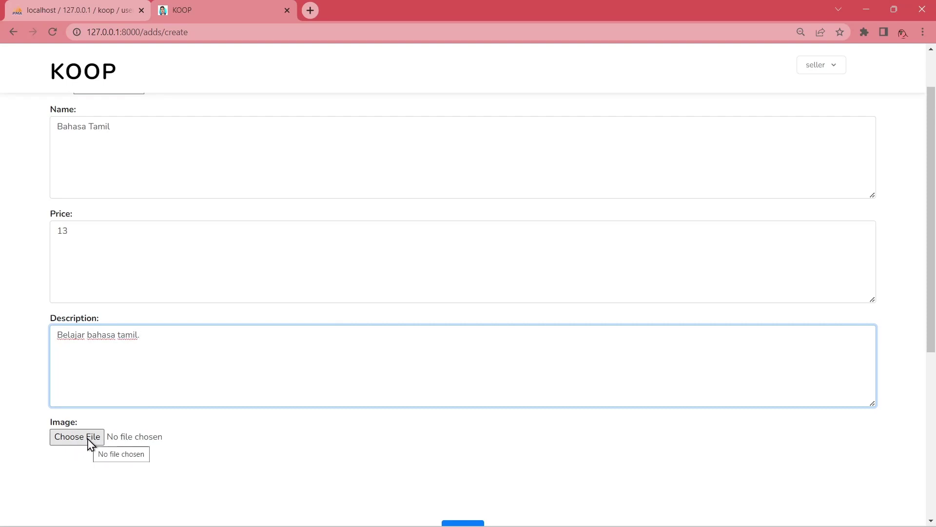
# Step: Attach image file 1 from Downloads to the Bahasa Tamil item
pyautogui.click(73, 443)
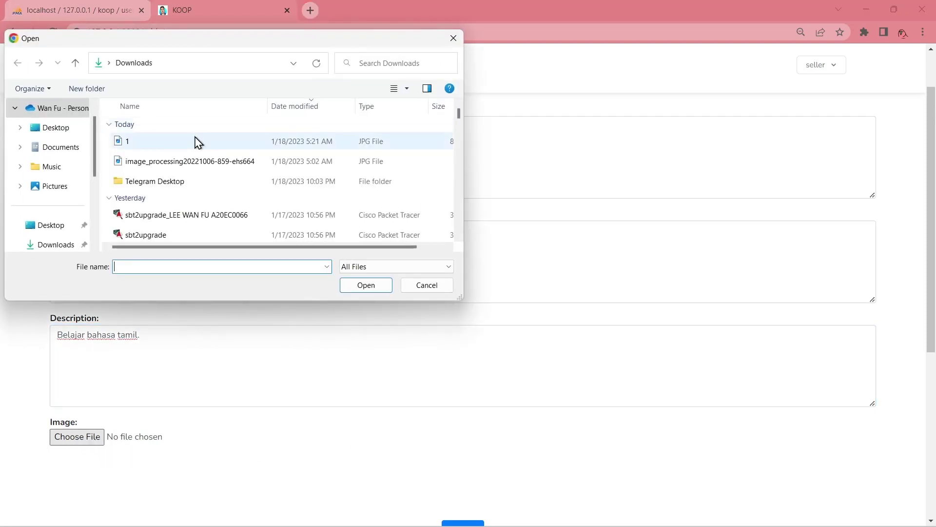
pyautogui.click(328, 146)
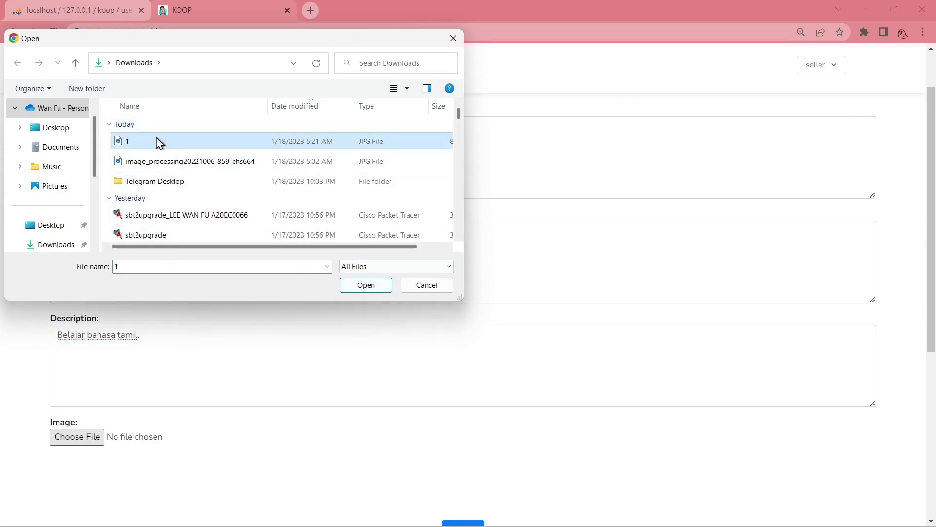
pyautogui.click(376, 287)
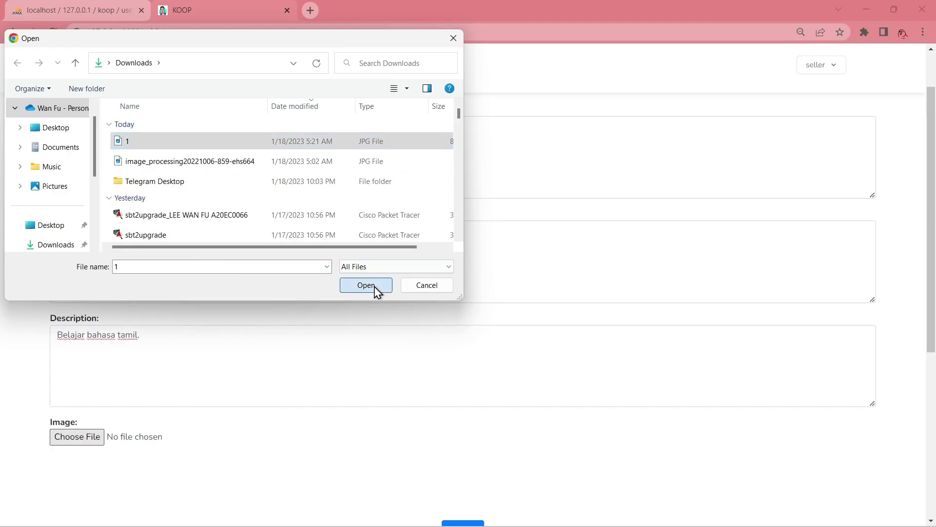
pyautogui.scroll(-4, 439, 405)
pyautogui.scroll(3, 157, 279)
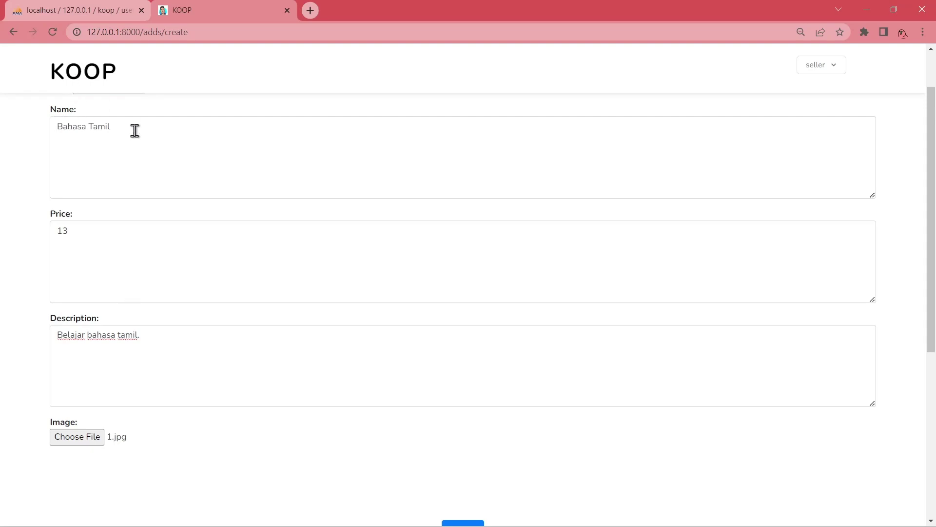
pyautogui.scroll(-3, 309, 278)
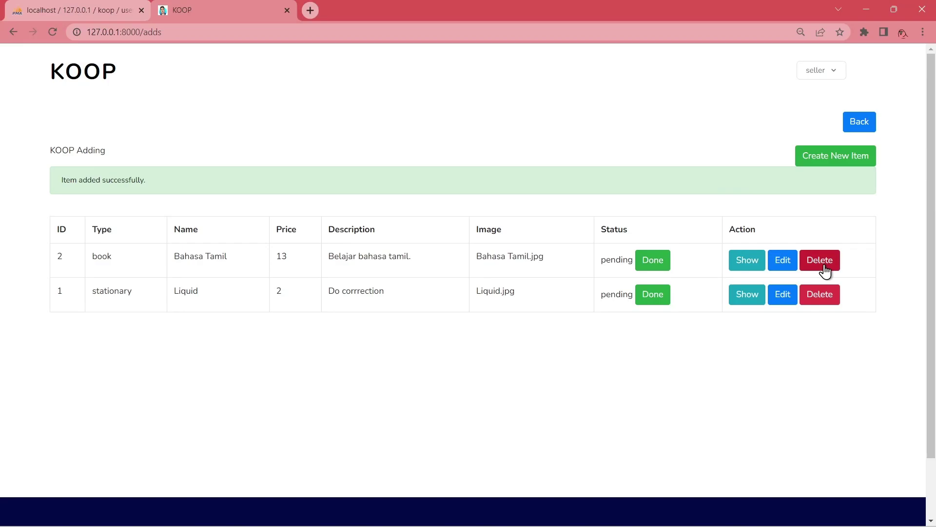
# Step: Delete the Bahasa Tamil item, return to the seller home page, and log the seller out
pyautogui.click(824, 269)
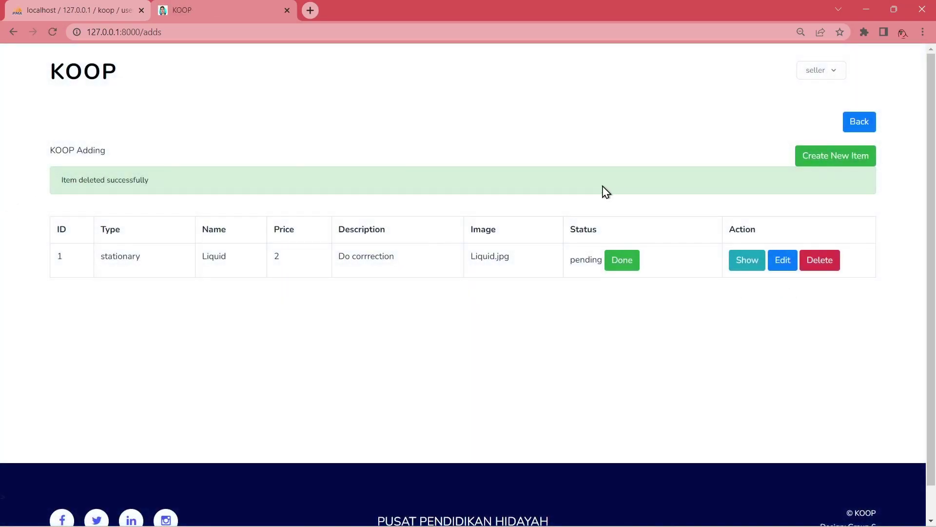
pyautogui.click(867, 127)
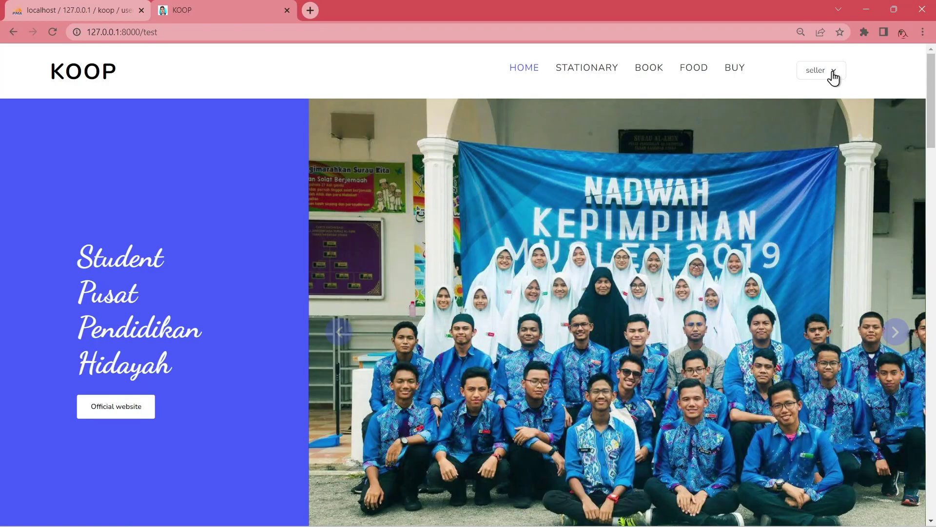
pyautogui.click(833, 77)
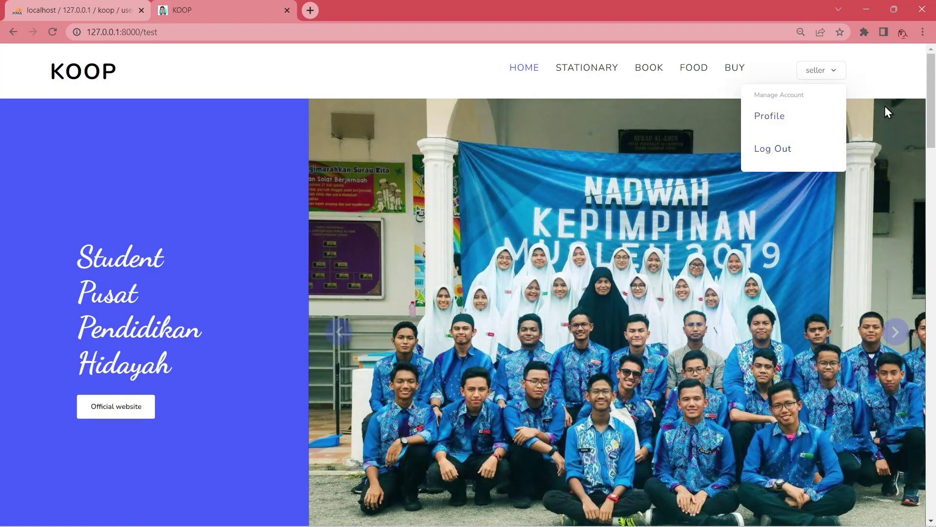
pyautogui.scroll(-10, 798, 267)
pyautogui.scroll(10, 792, 272)
pyautogui.click(830, 76)
pyautogui.click(823, 150)
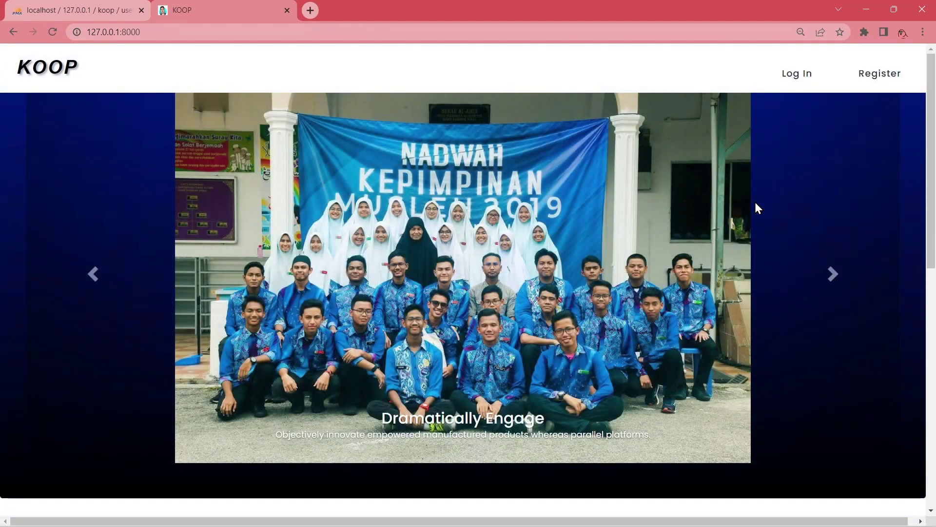